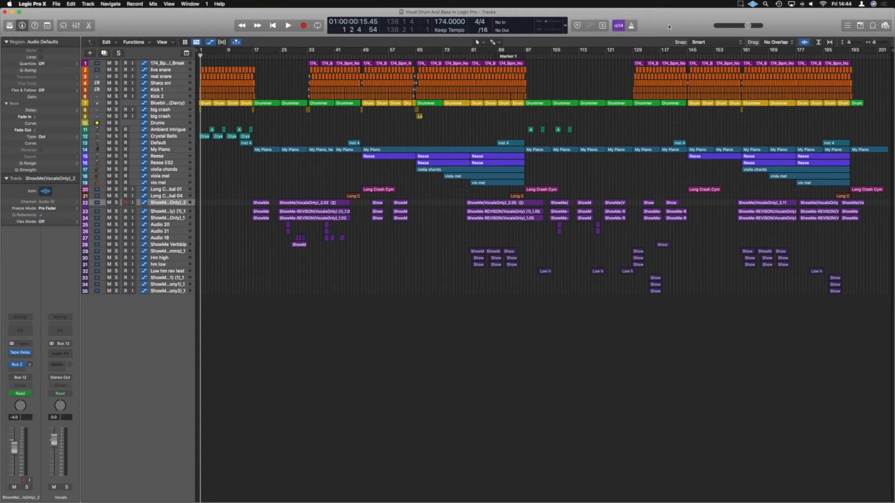
Step: Move the Drums bus track to the end of the track list, below the vocal tracks
key(x)
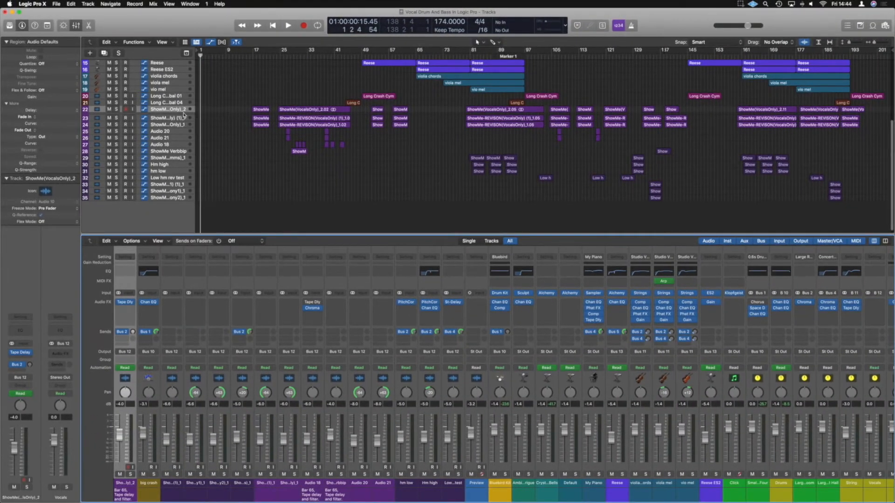
key(x)
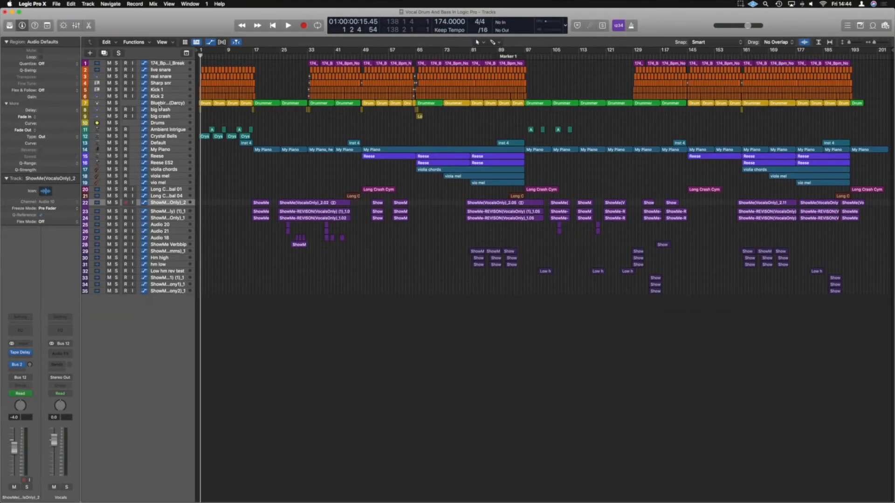
drag(158, 123, 167, 298)
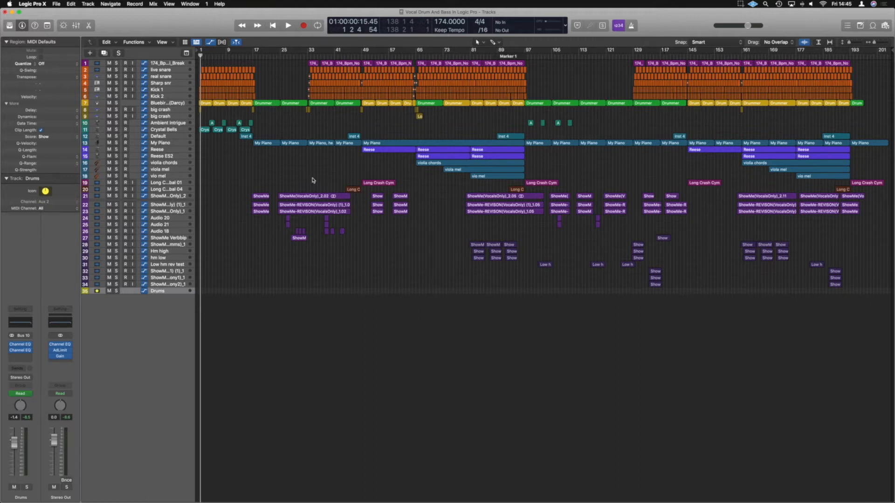
Step: Show the mixer with its channel strips in the Tracks view
key(x)
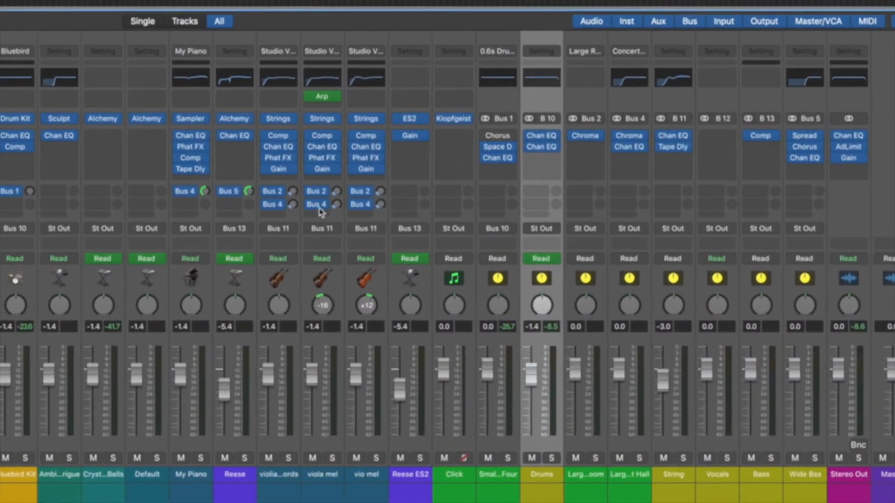
scroll(322, 213, left, 1)
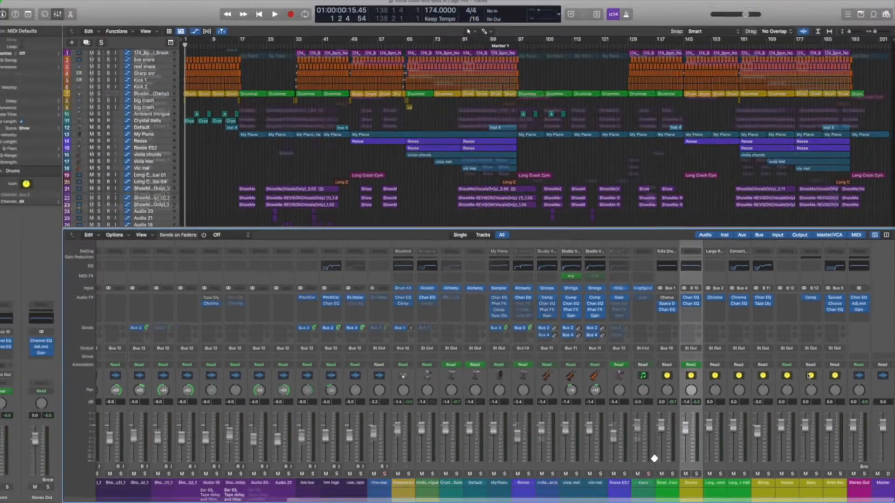
click(483, 235)
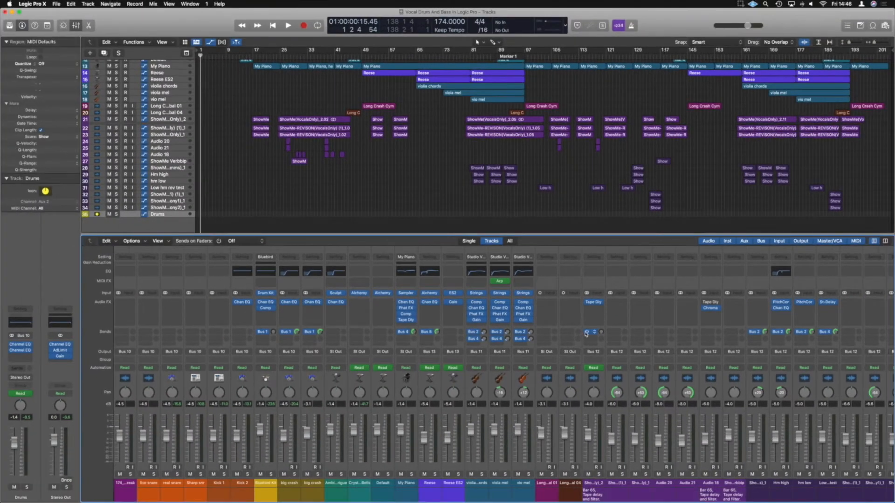
Step: Create arrangement tracks for the String, Vocals, Bass and Wide Bss aux channels
scroll(624, 443, right, 10)
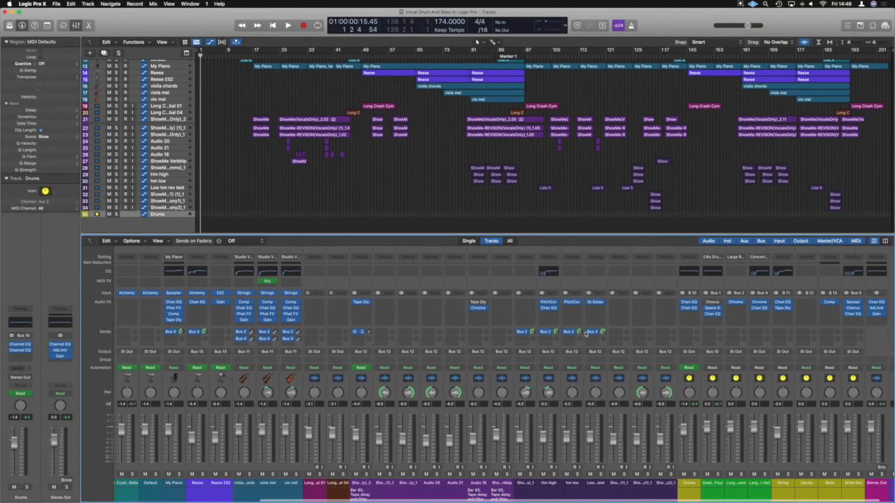
scroll(586, 333, right, 1)
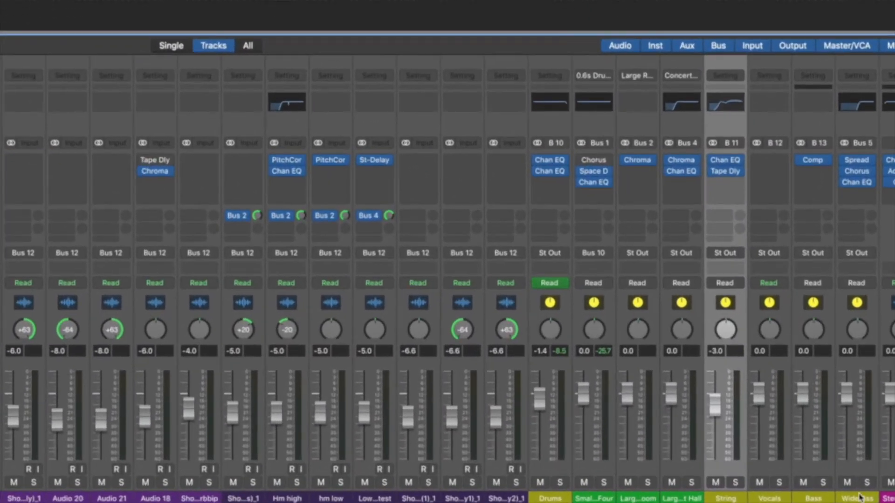
shift+click(859, 498)
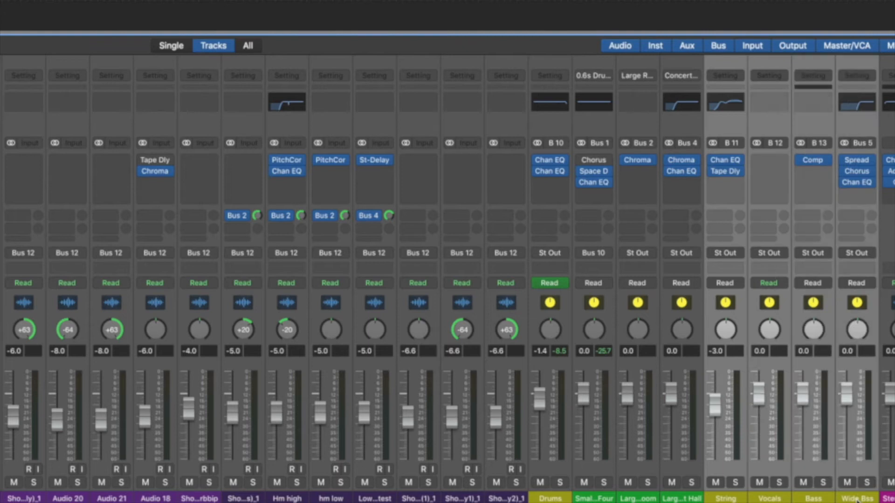
right_click(726, 498)
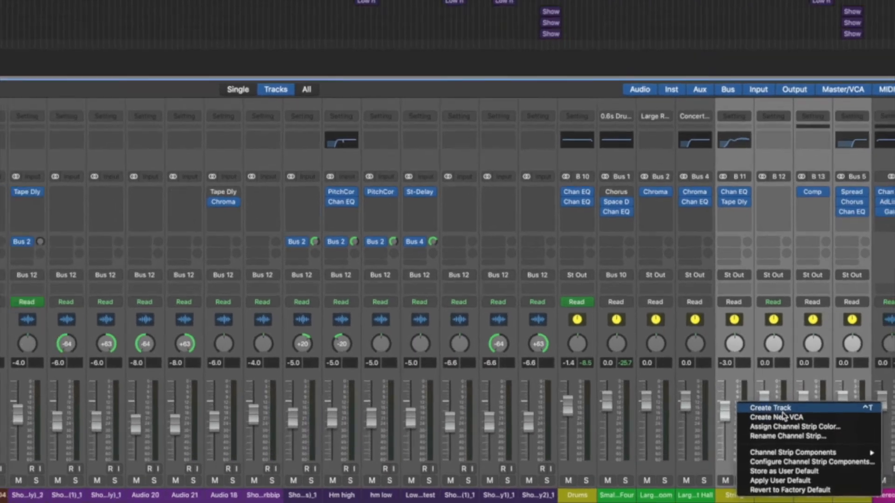
click(778, 401)
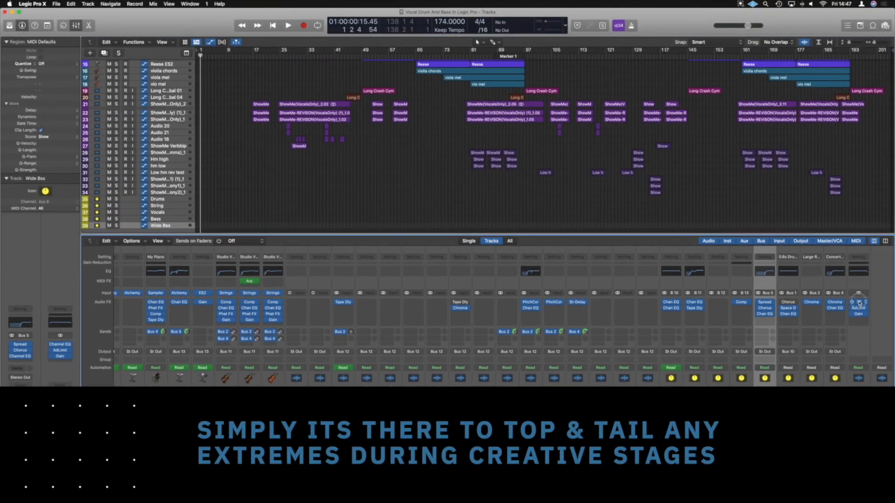
Step: Remove the Channel EQ from the Stereo Out channel
click(855, 289)
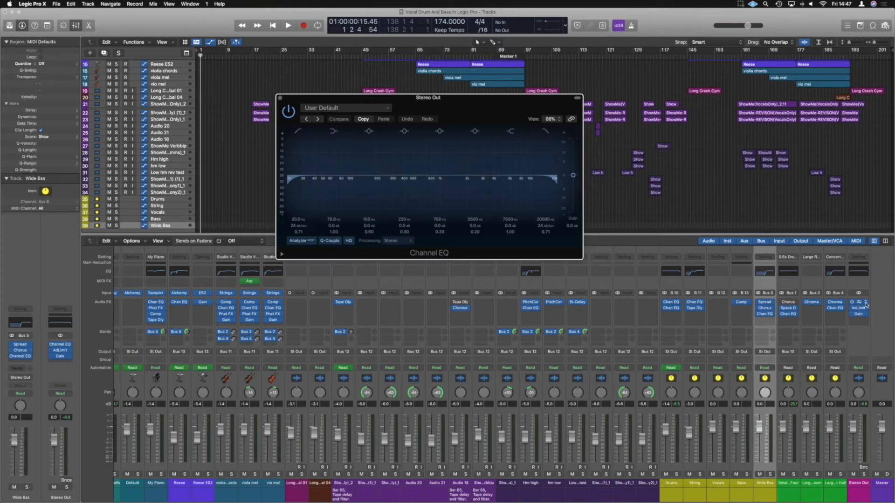
click(860, 303)
click(834, 312)
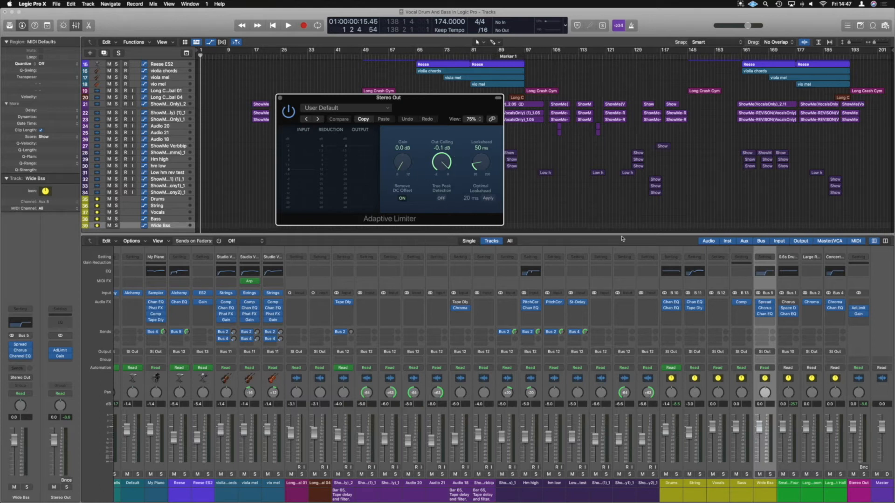
Step: Switch Mono on and off in Stereo Out's Gain plug-in, close it, and move the Adaptive Limiter below Gain in the effects chain
click(858, 314)
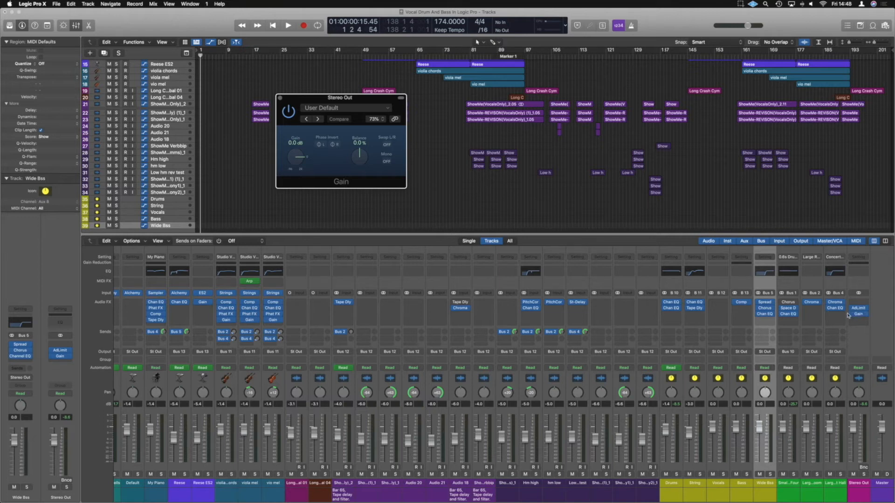
click(387, 162)
click(387, 161)
click(853, 314)
click(281, 98)
drag(859, 308, 860, 324)
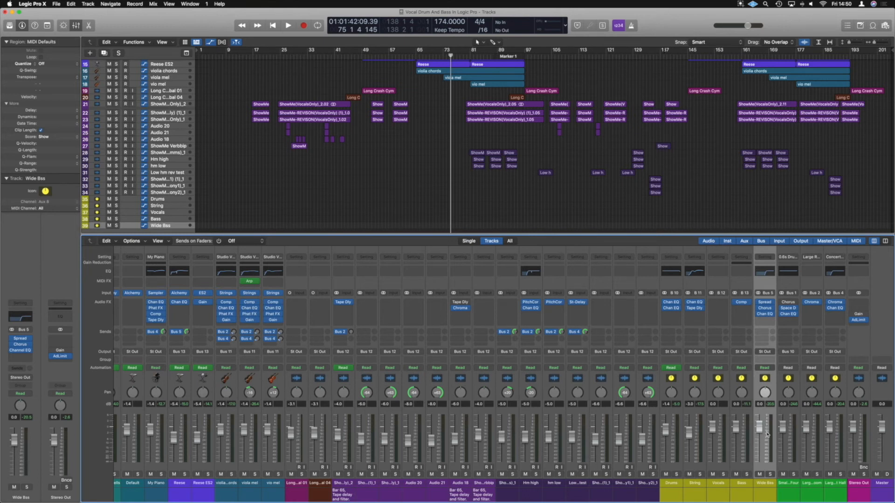
Step: Set the cycle range from bar 64 to bar 97 and briefly play its beginning
scroll(543, 127, up, 5)
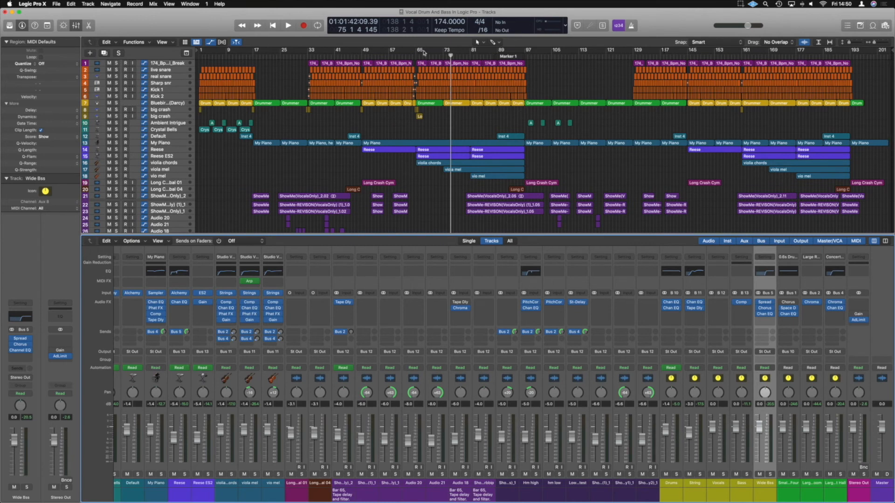
drag(418, 52, 527, 59)
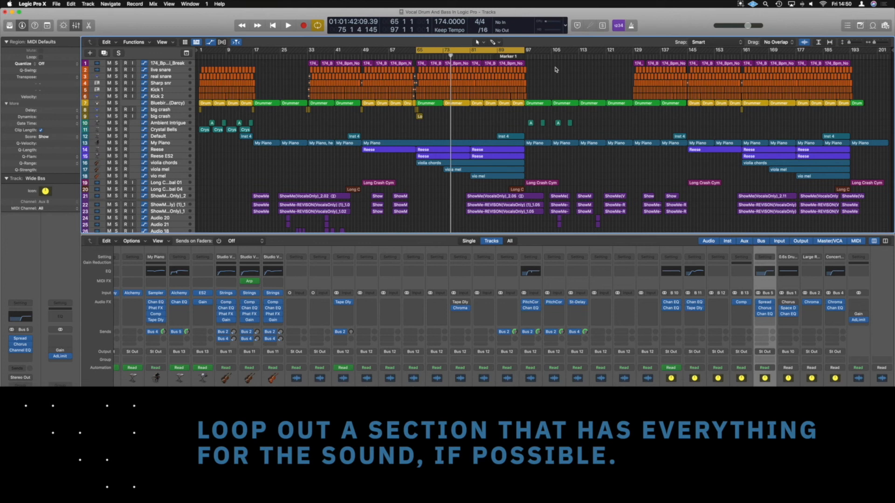
click(416, 50)
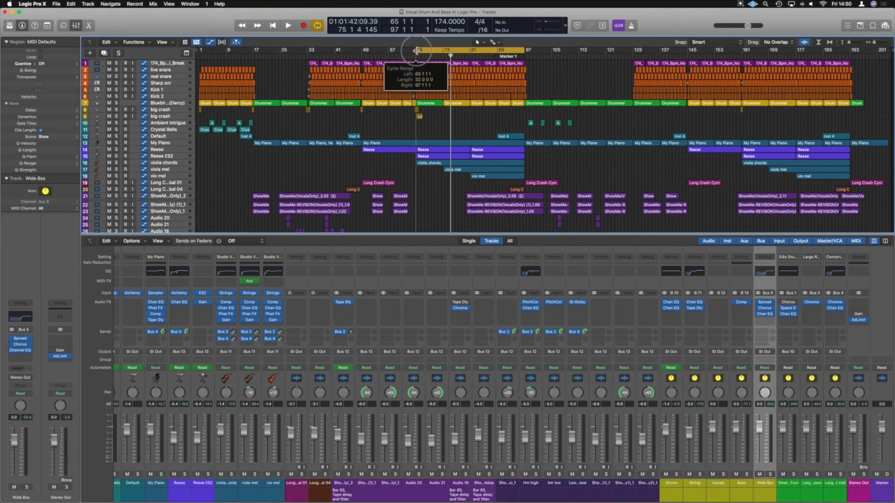
drag(416, 51, 413, 51)
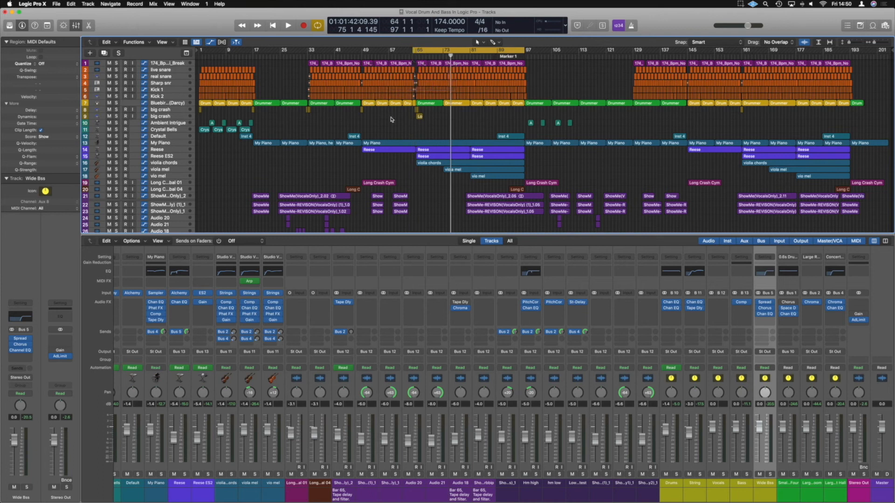
key(space)
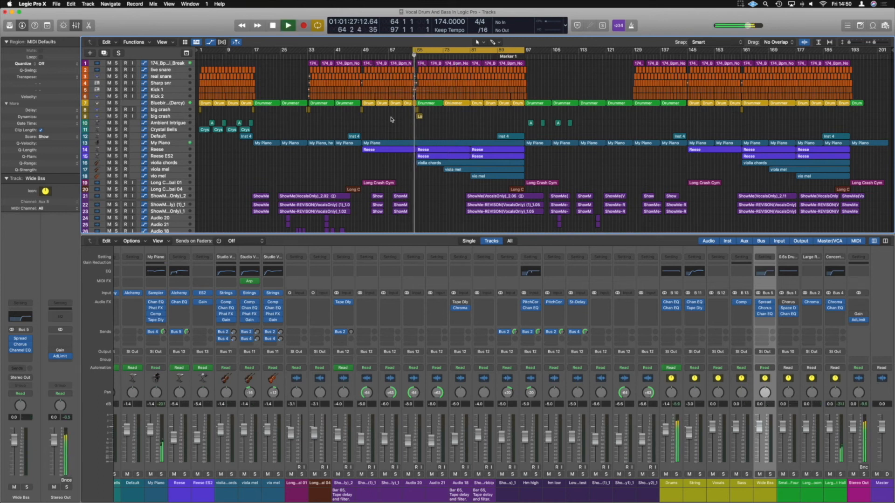
key(space)
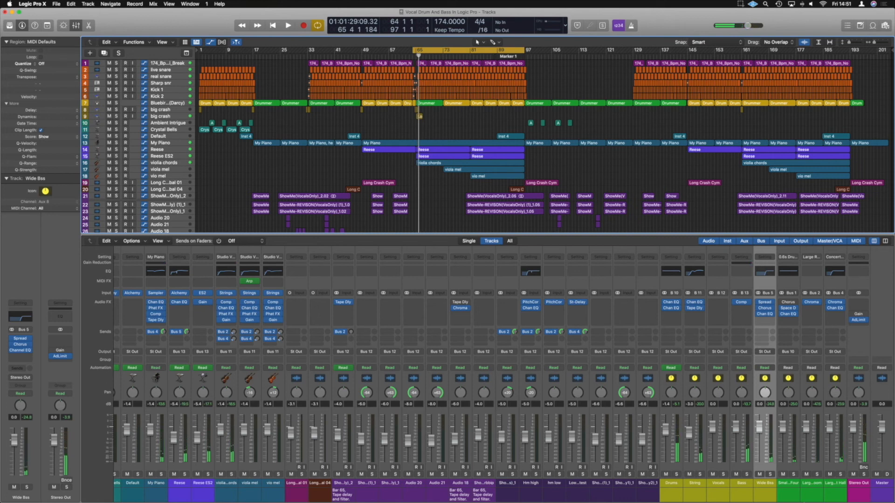
Step: Solo the Drums bus and play the looped section, resetting the Stereo Out peak reading between passes to check its level
click(676, 475)
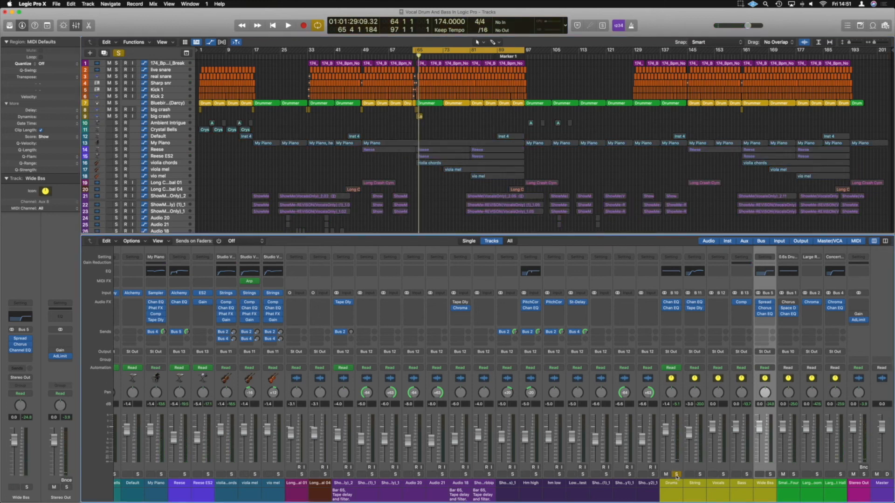
key(space)
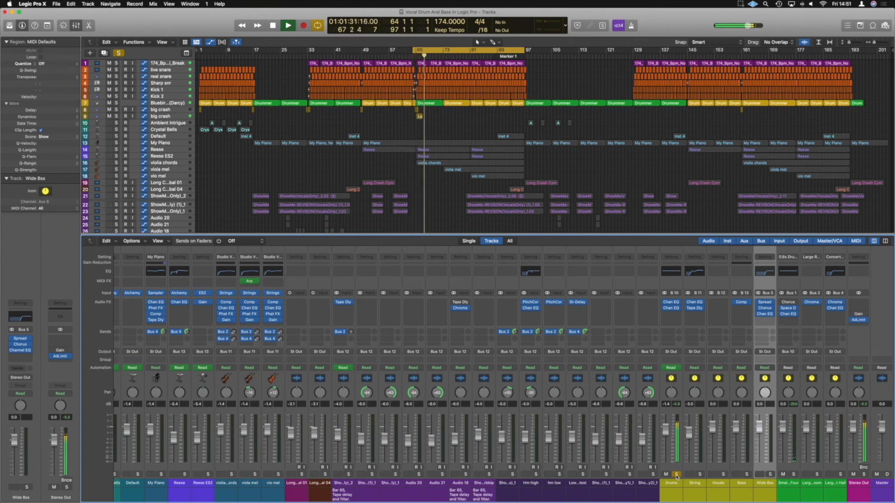
click(865, 405)
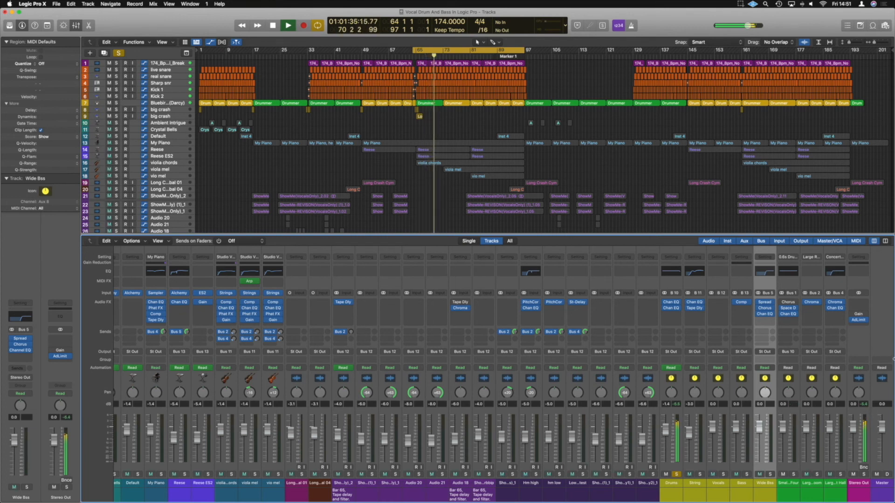
key(space)
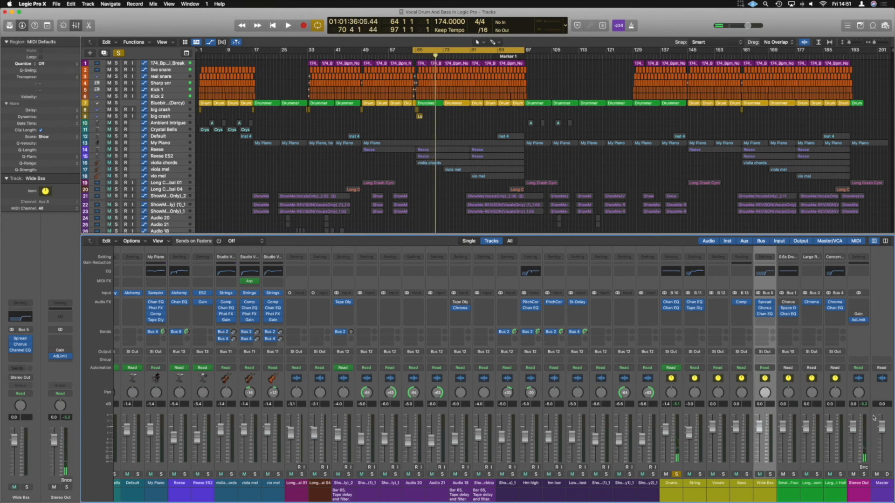
click(862, 406)
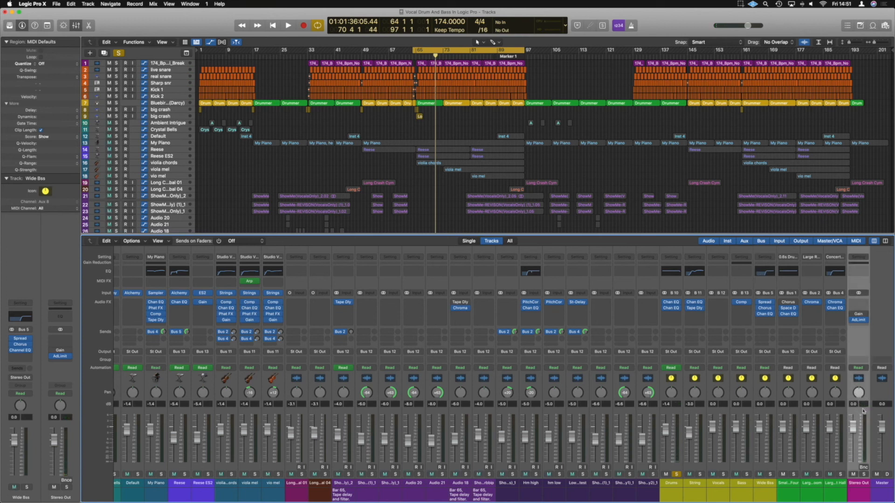
key(space)
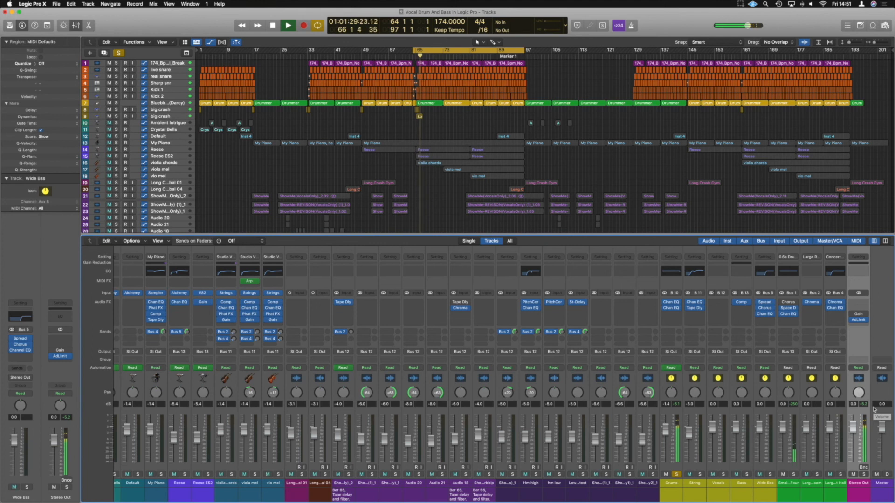
key(space)
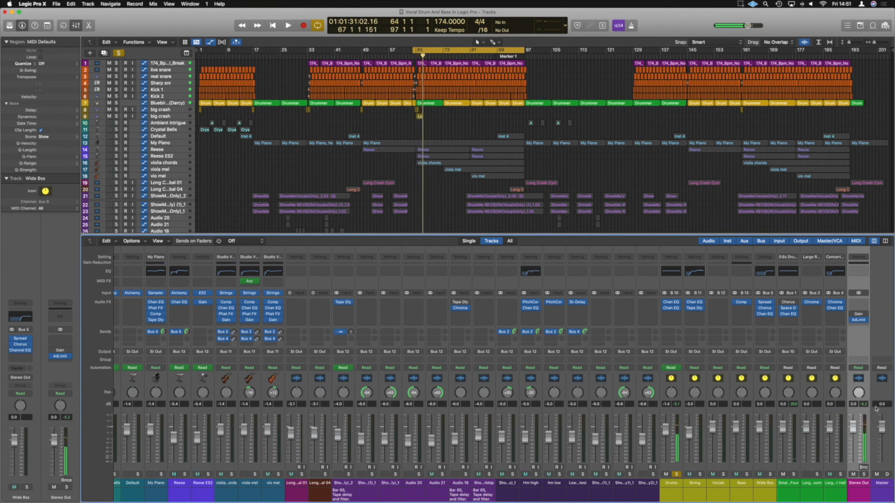